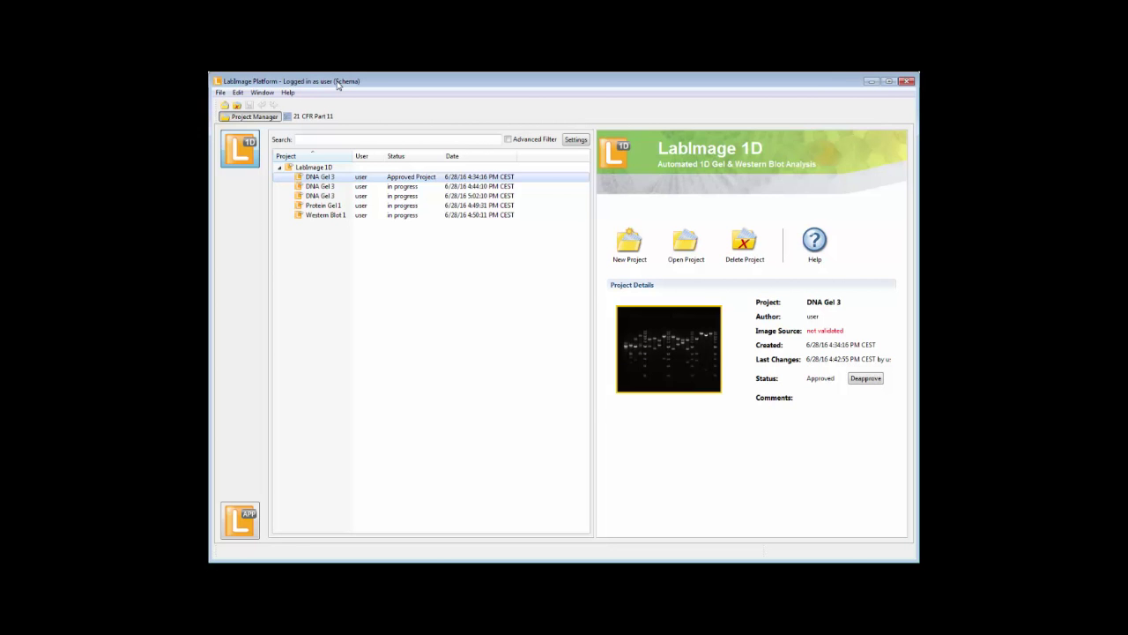
Expand Western Blot 1 and its user node in the 21 CFR Part 11 Audit Trail Explorer.
left_click(305, 118)
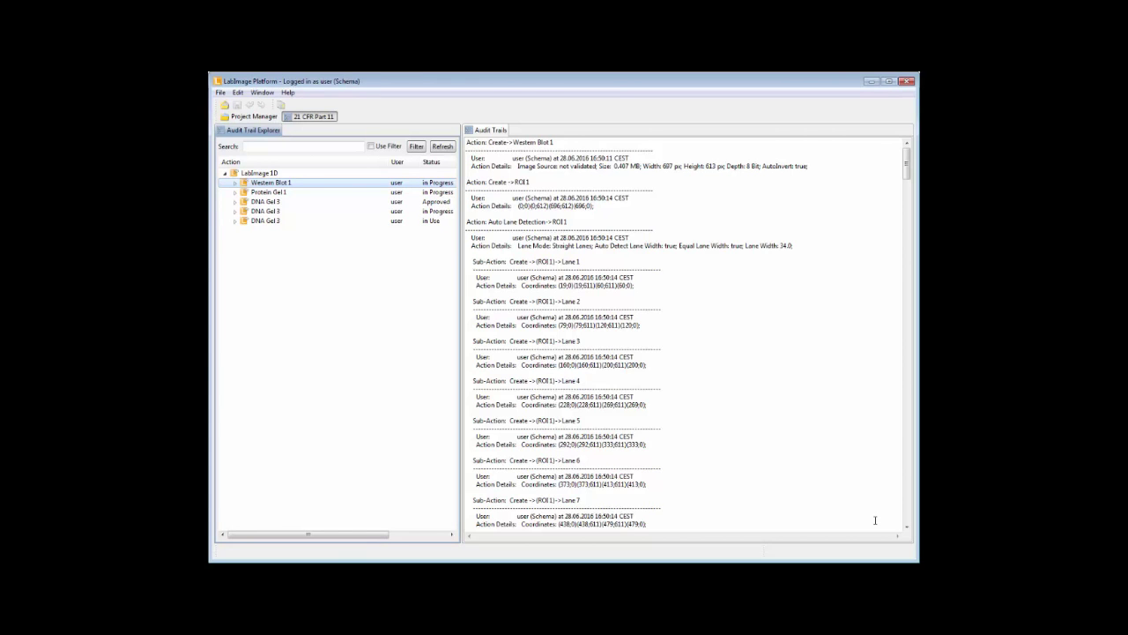
left_click(514, 238)
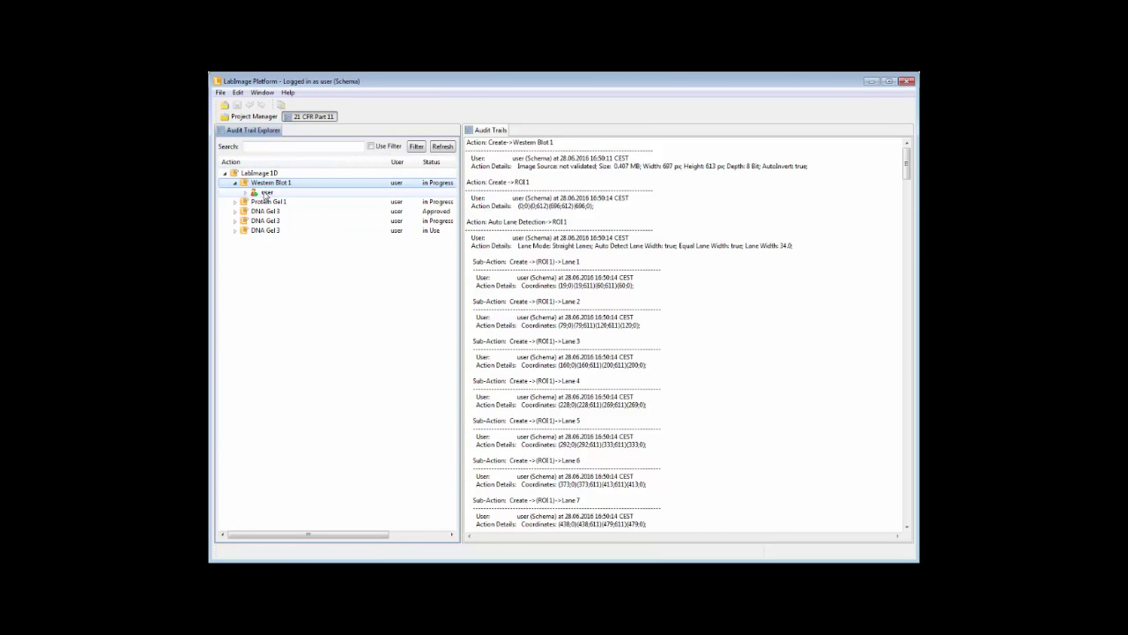
left_click(247, 195)
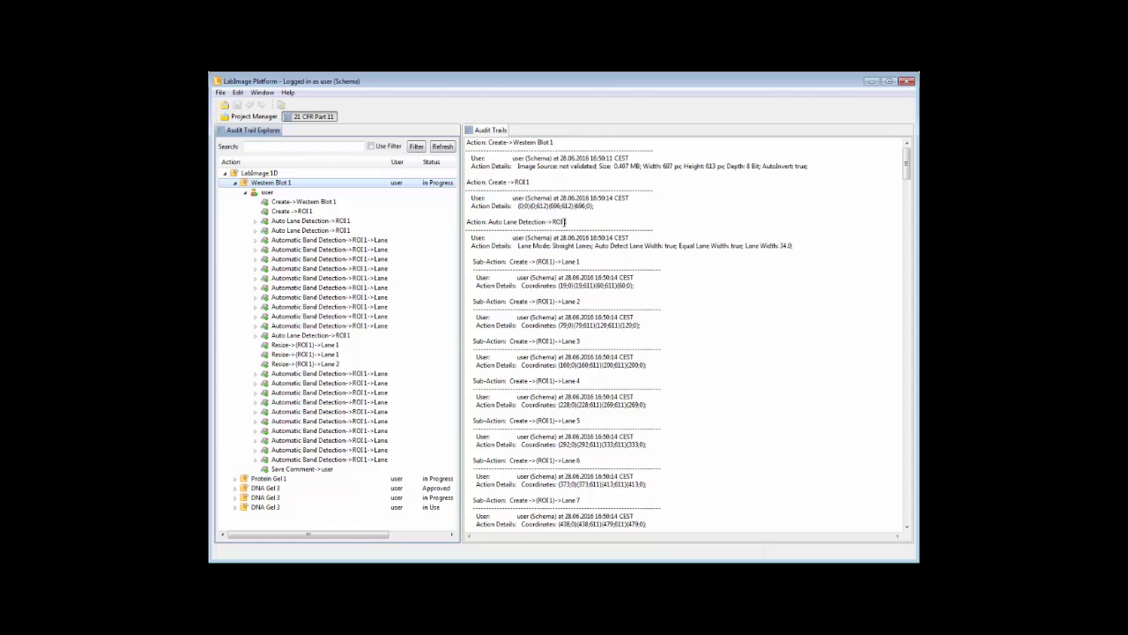
Create a Detailed Audit Trail report for Western Blot 1.
right_click(286, 183)
left_click(309, 201)
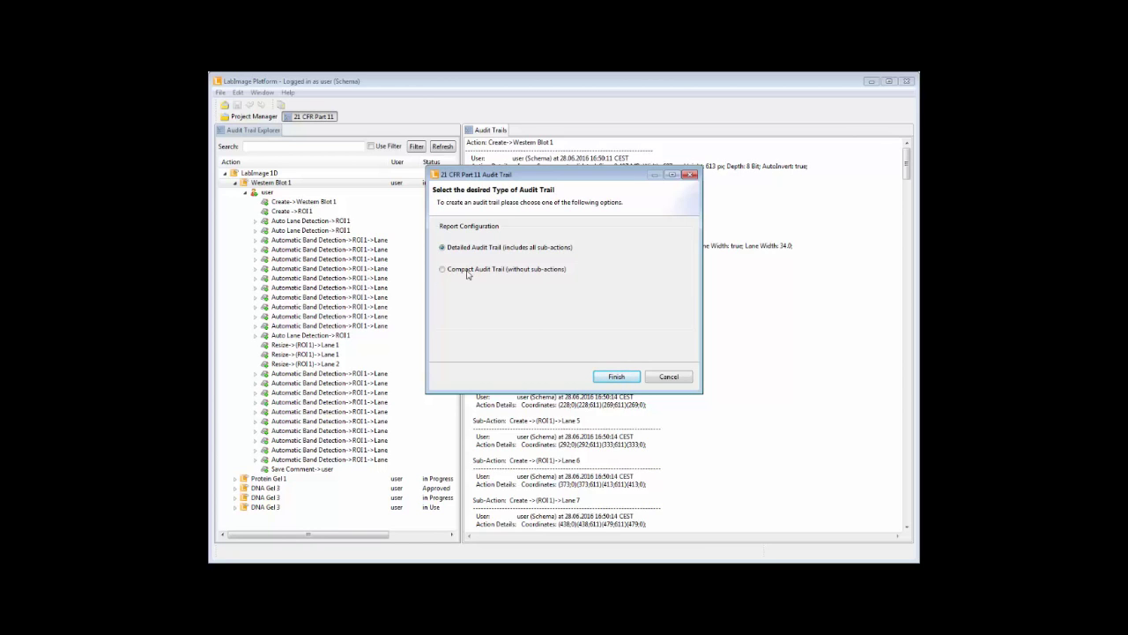
left_click(615, 377)
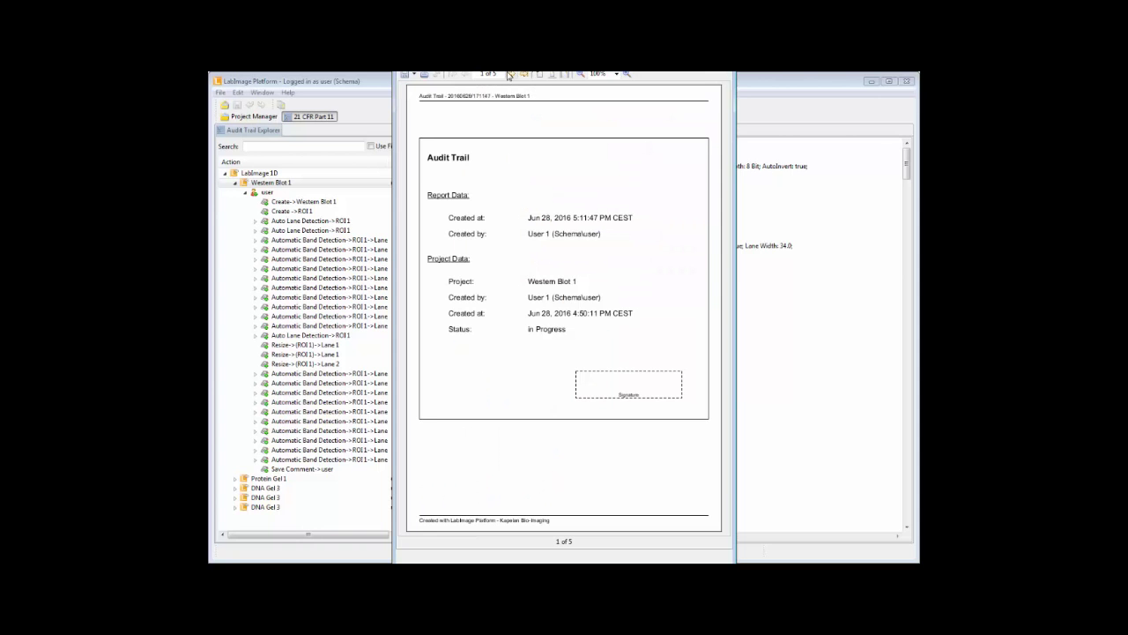
Page through the report preview from page 2 to the last page.
left_click(509, 75)
left_click(508, 75)
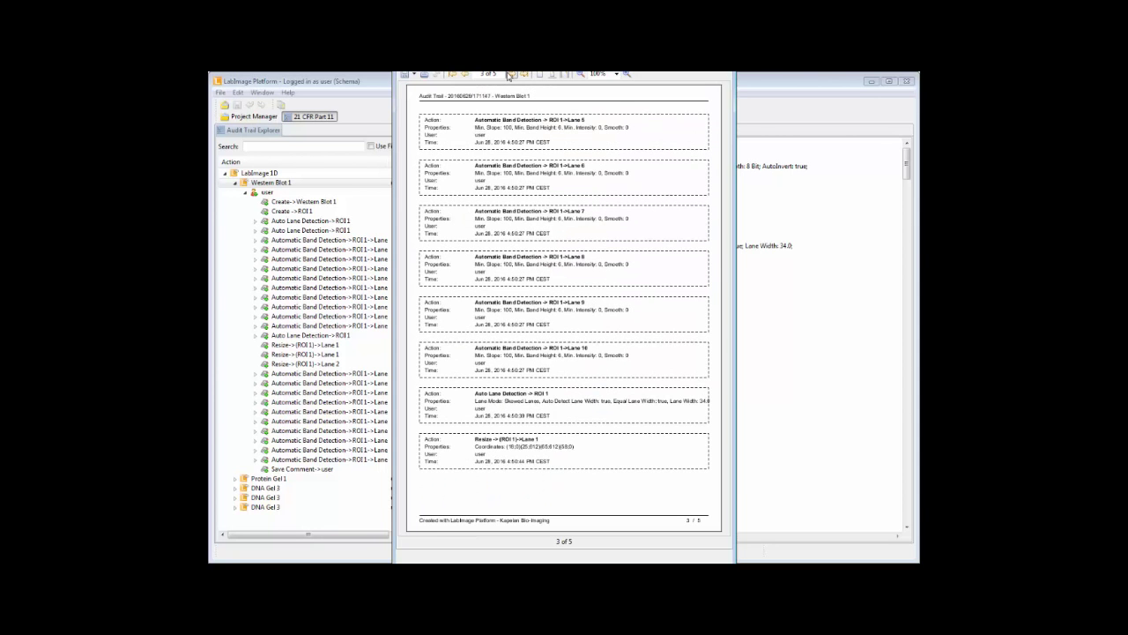
left_click(509, 75)
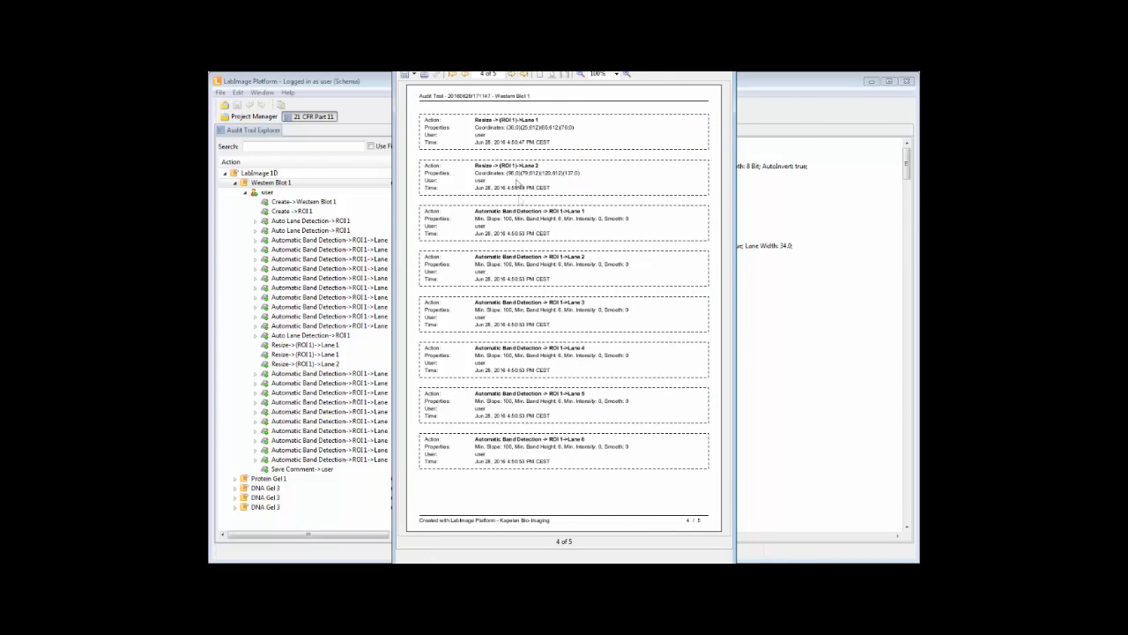
left_click(515, 78)
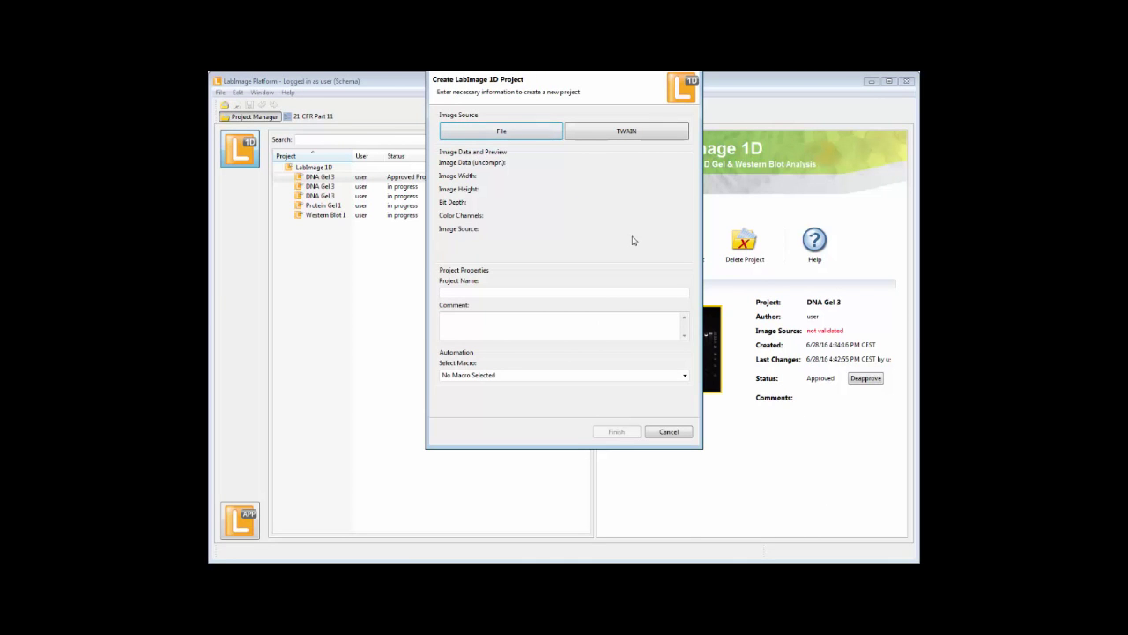
Create the DNA Gel 3 project from the DNA Gel 3 gel image.
left_click(534, 132)
double_click(642, 156)
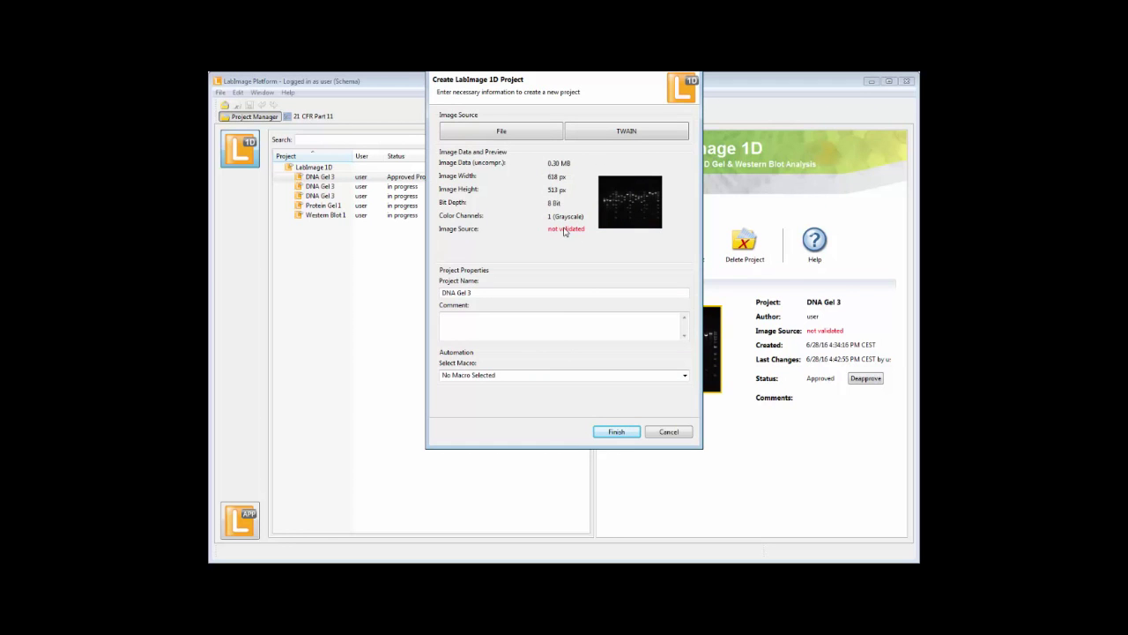
left_click(617, 432)
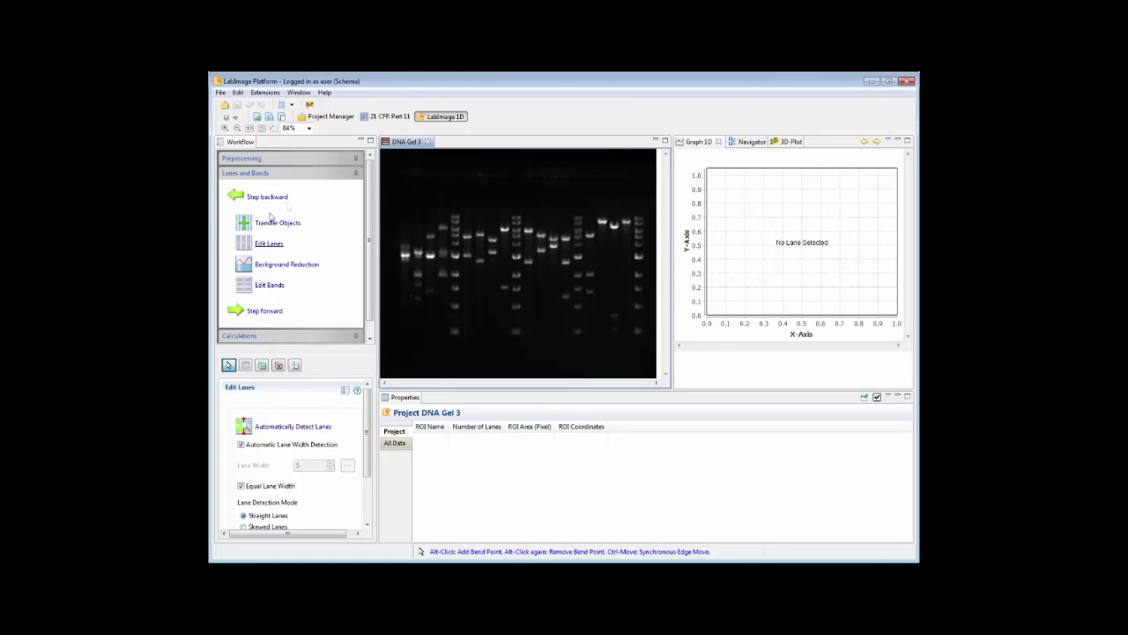
Auto-detect the 20 lanes and all bands in DNA Gel 3, then step forward to calculations.
left_click(281, 428)
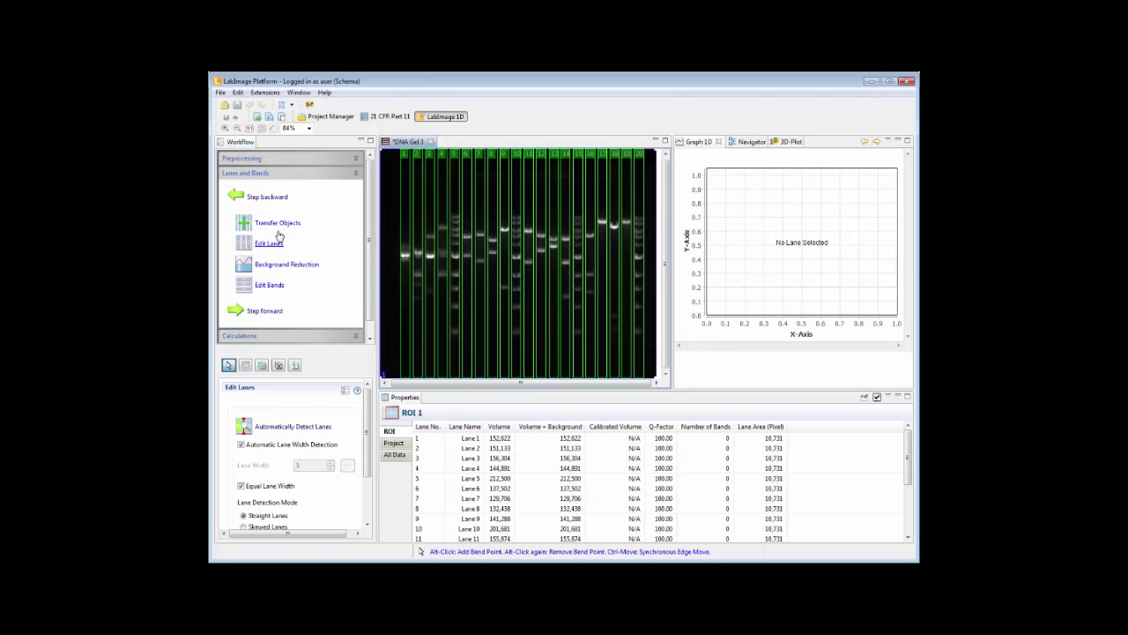
left_click(272, 286)
left_click(273, 425)
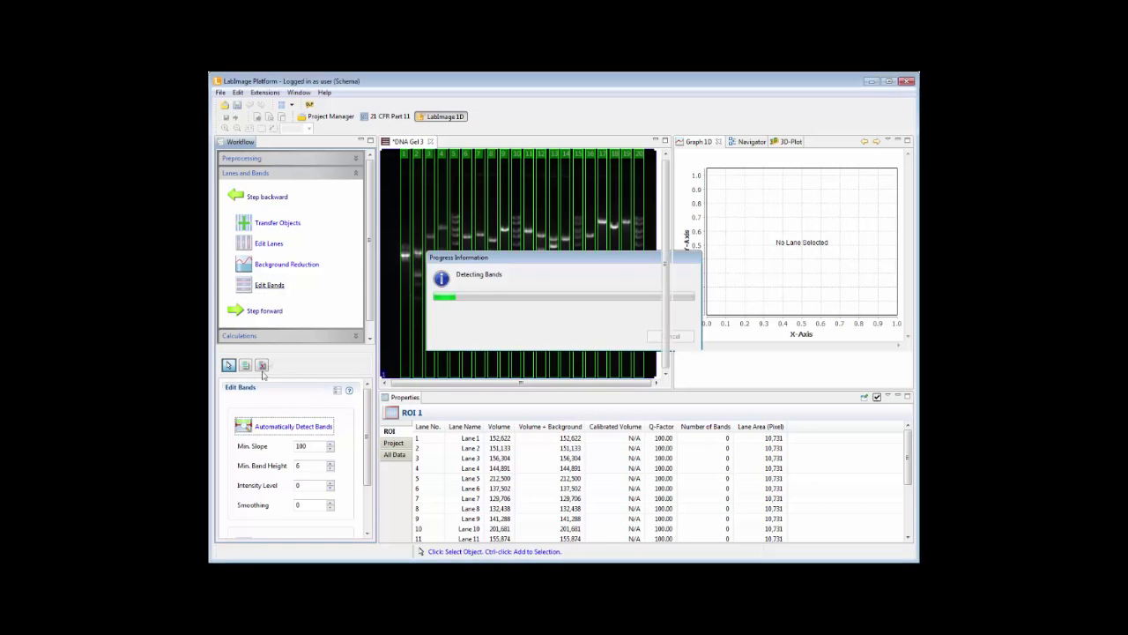
left_click(252, 311)
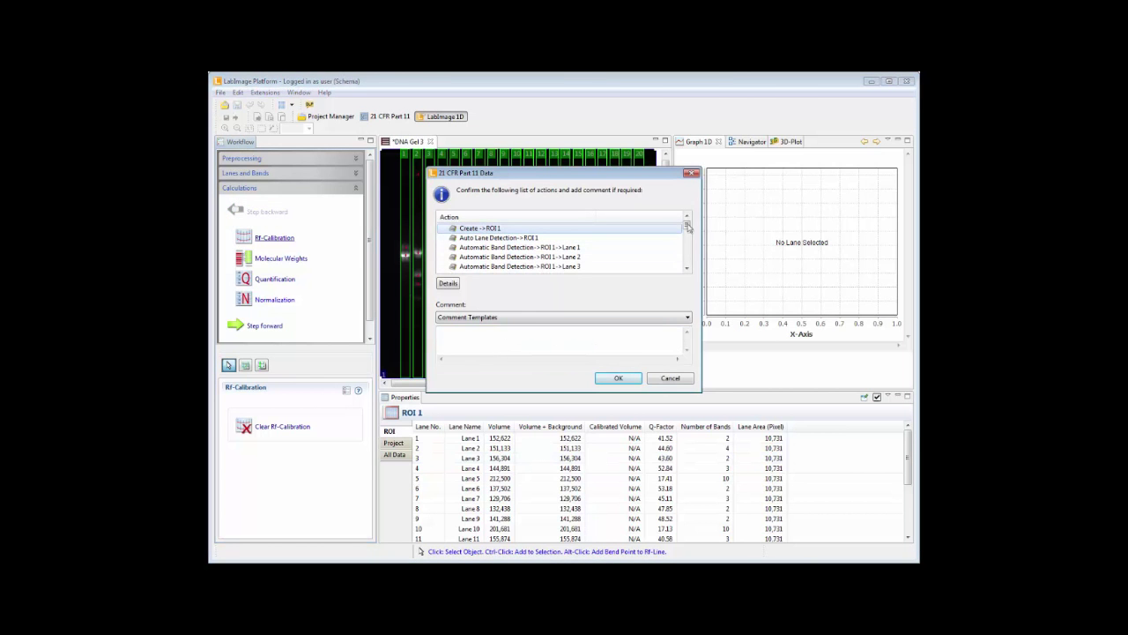
Enter the custom comment 'your comment' for the logged actions and confirm with OK.
left_click_drag(687, 229, 687, 233)
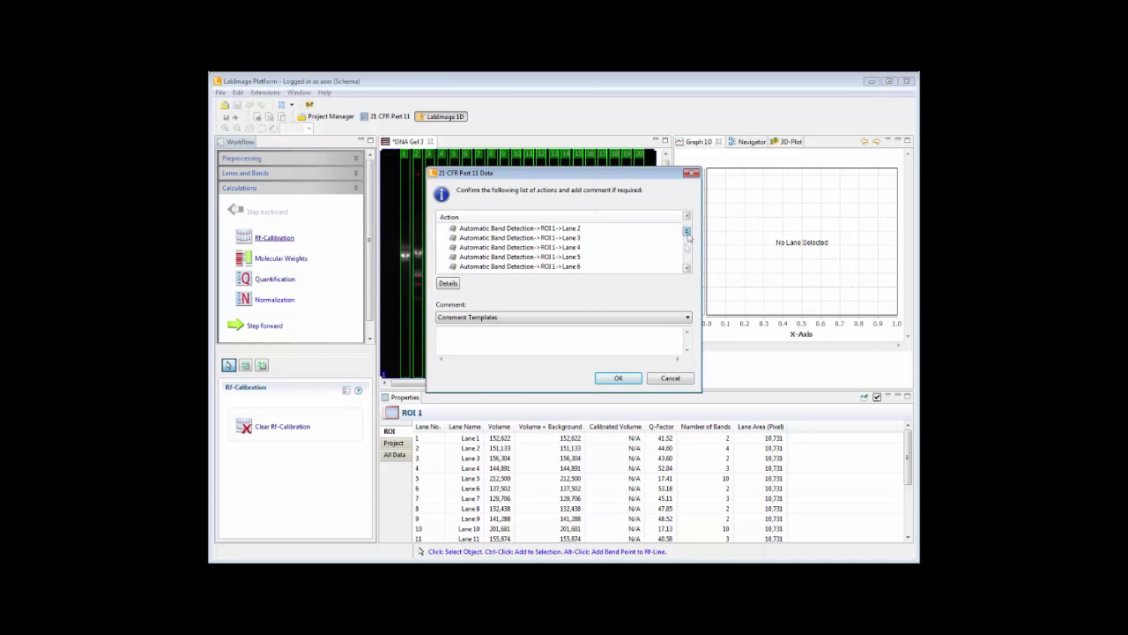
left_click(688, 318)
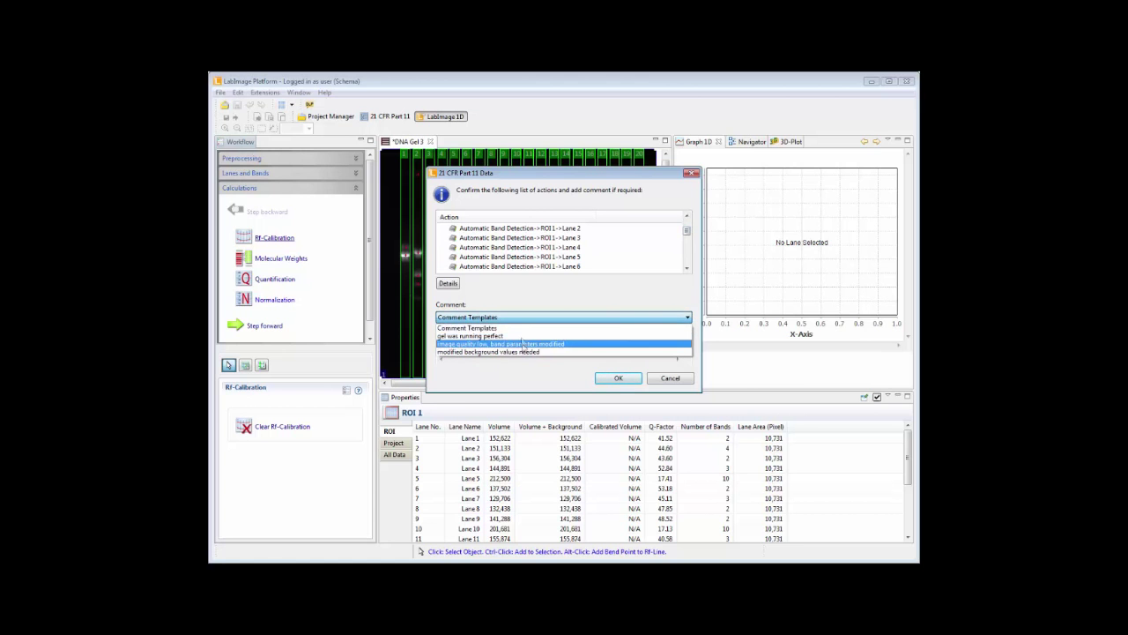
left_click(519, 342)
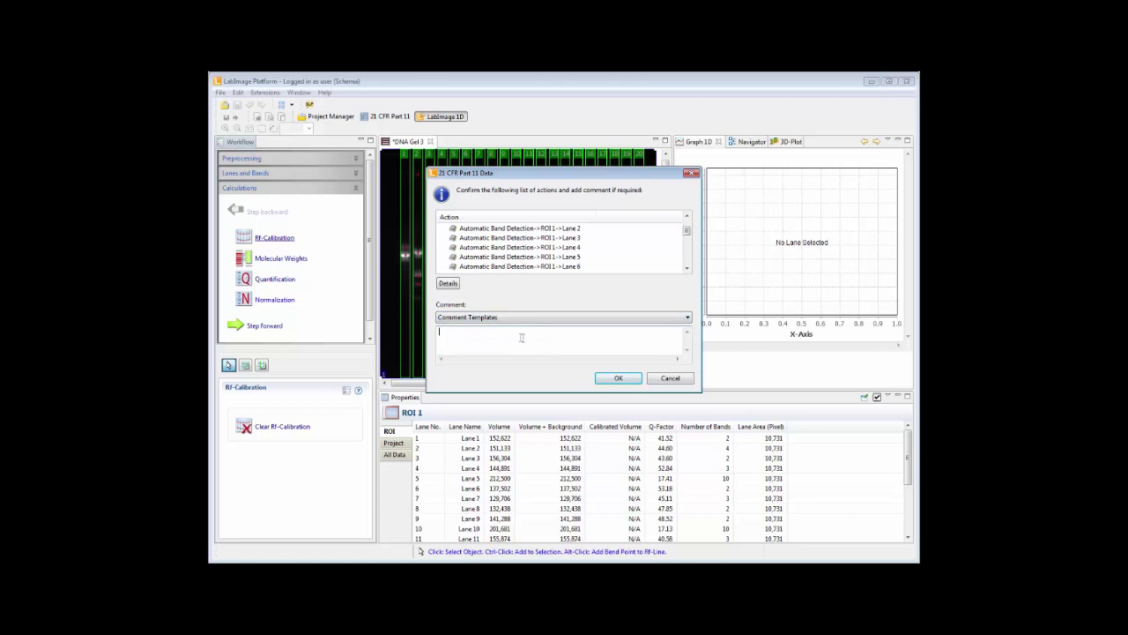
type("your comment")
left_click(615, 378)
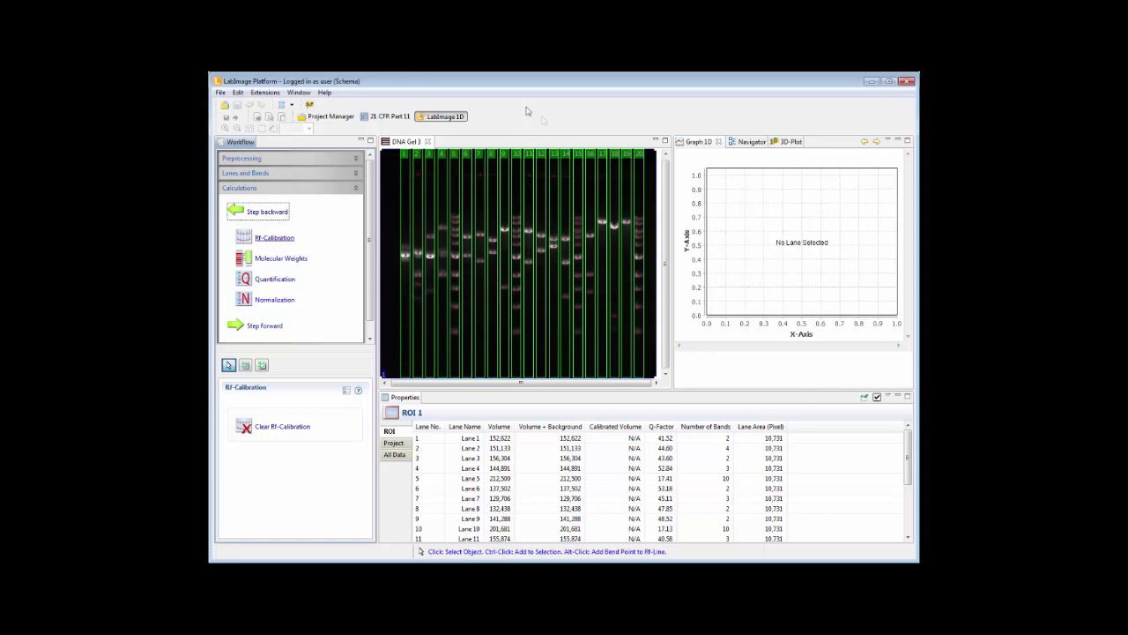
Approve the in-progress DNA Gel 3 project in Project Manager using the account password.
left_click(324, 115)
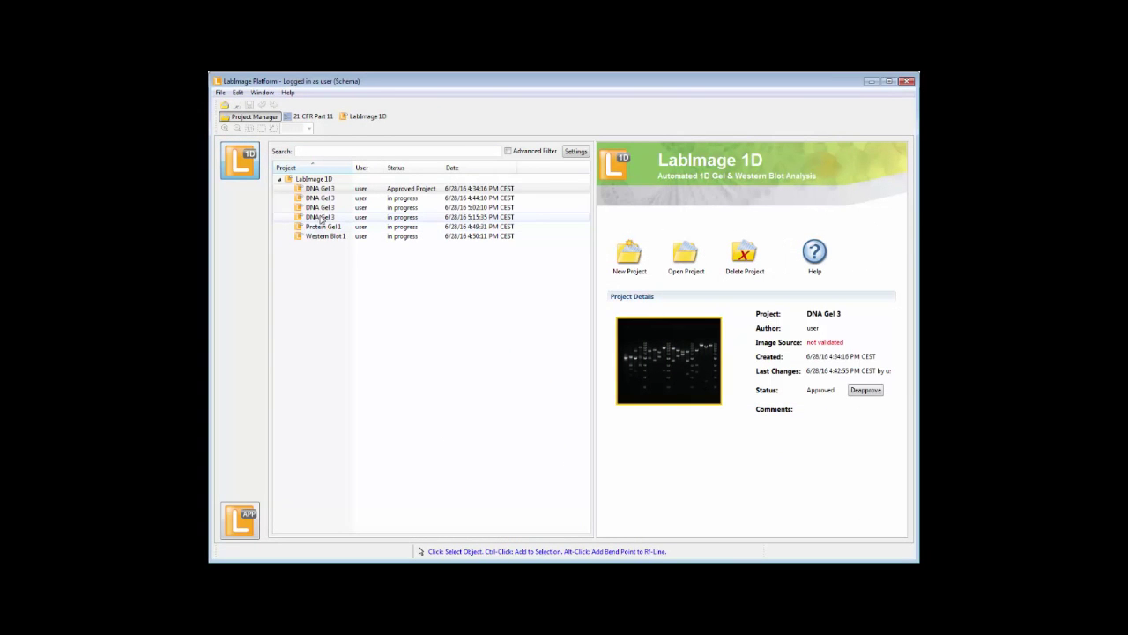
left_click(321, 220)
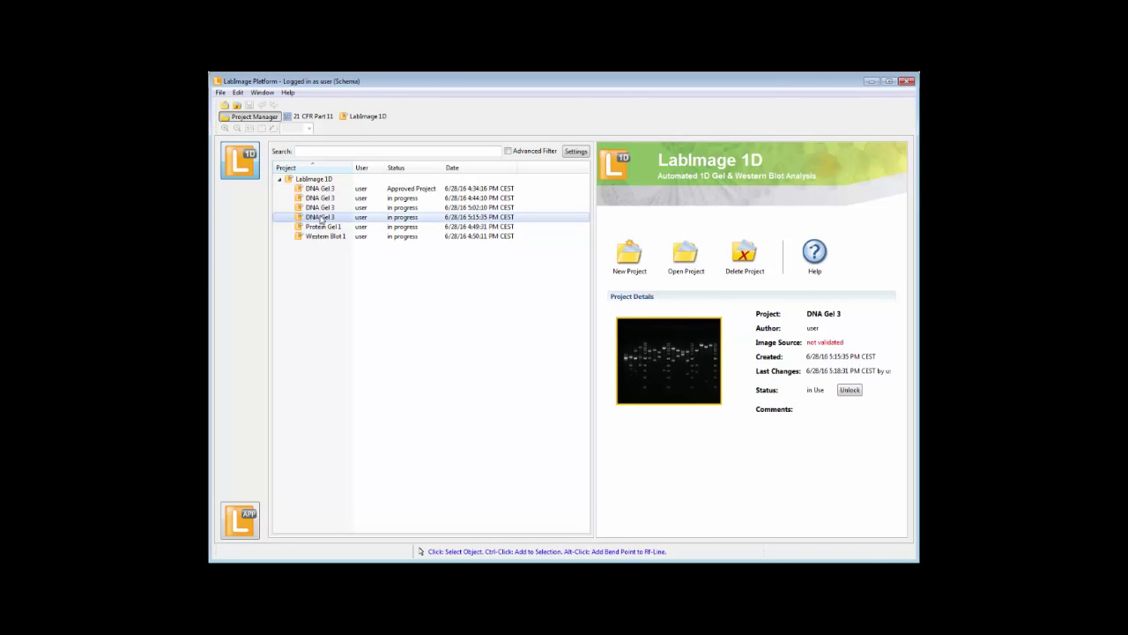
left_click(320, 208)
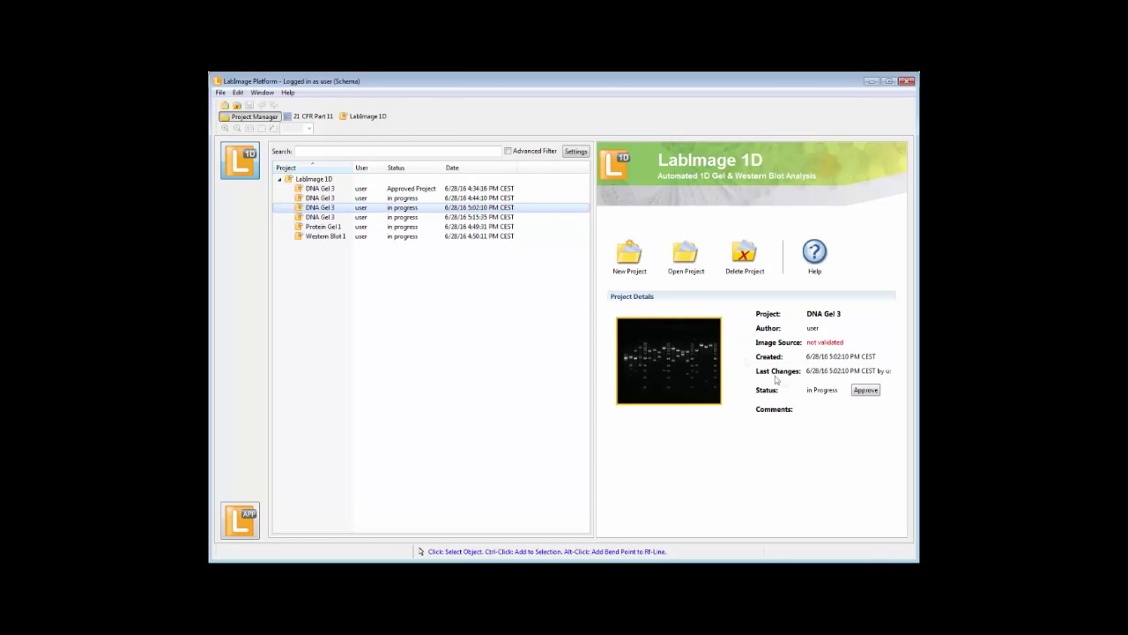
left_click(866, 391)
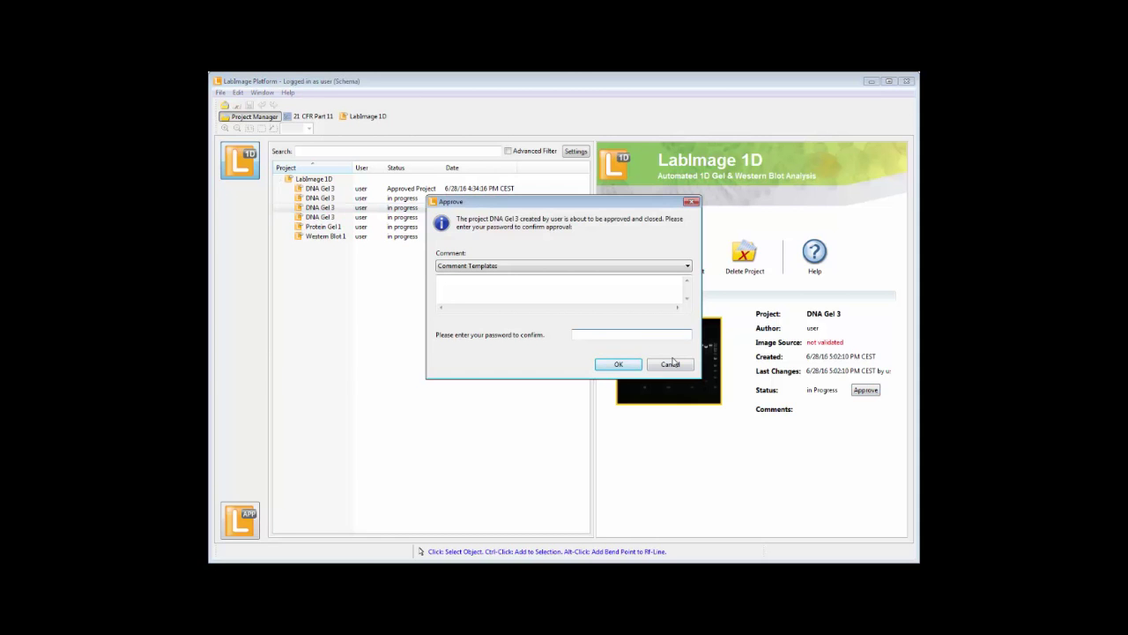
type("********")
left_click(616, 365)
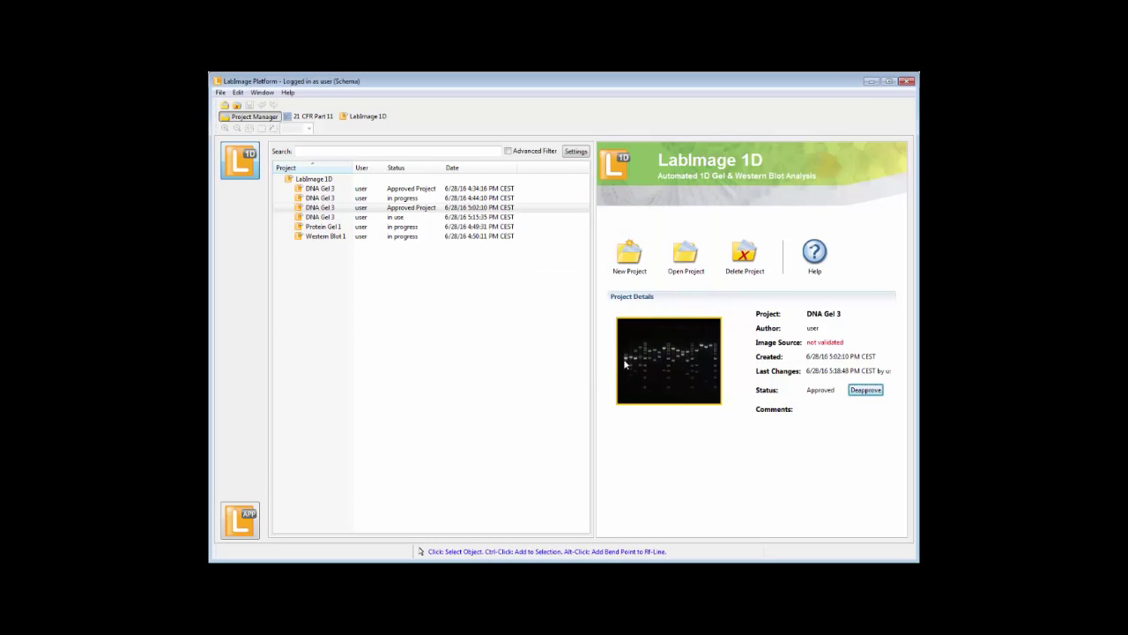
left_click(412, 209)
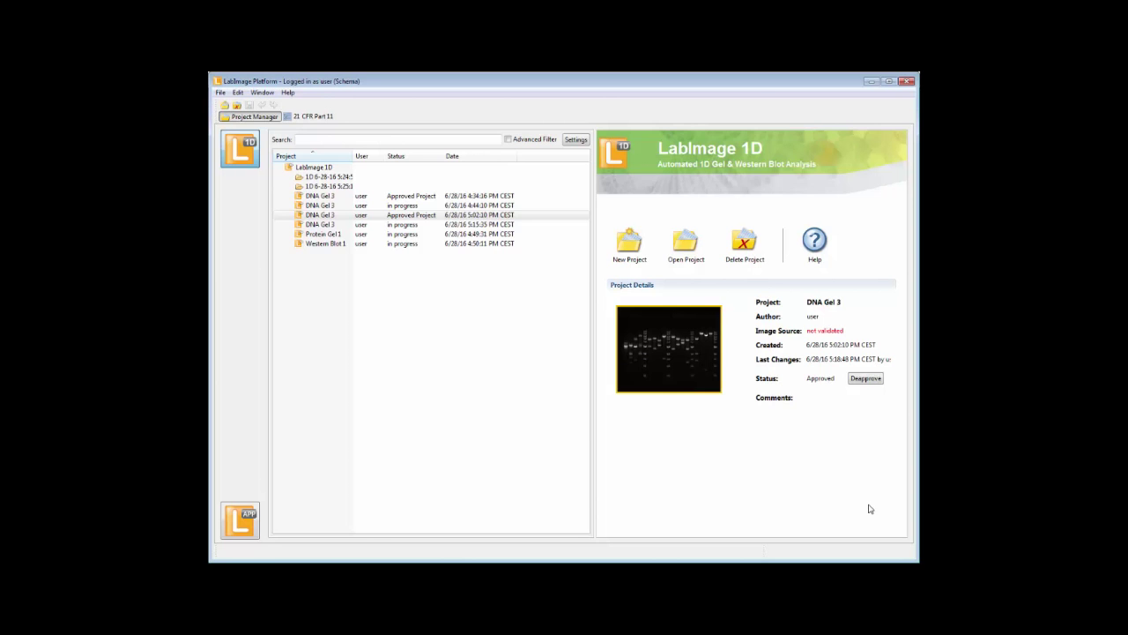
Create a new DNA Gel 3 project from the gel image with the Sample Macro for DNA Gel 3.
left_click(629, 245)
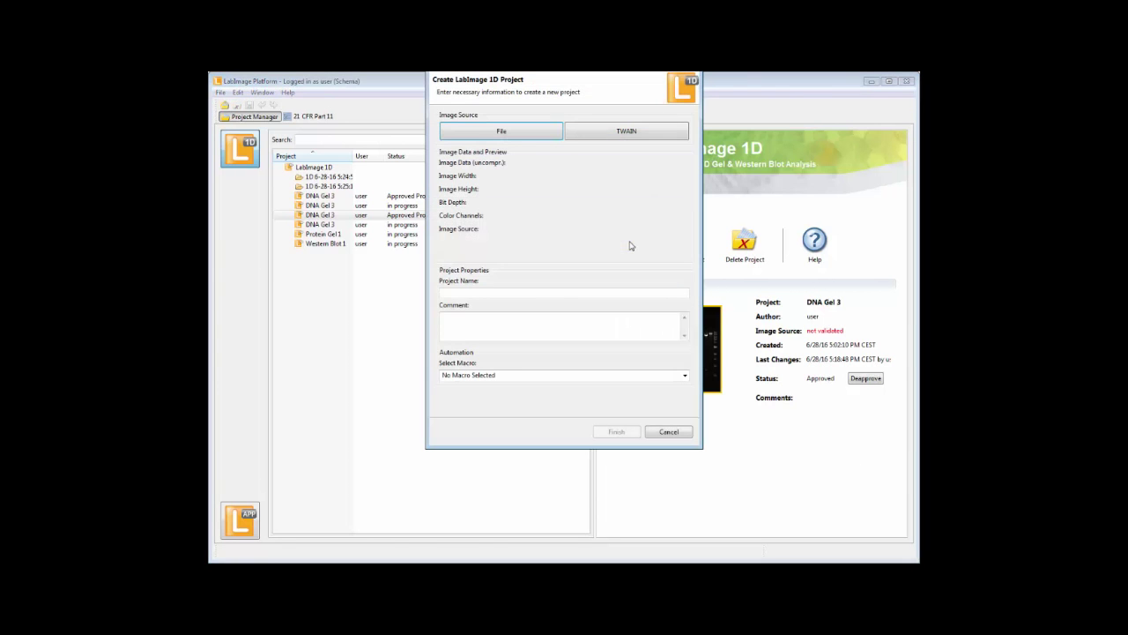
left_click(555, 134)
double_click(581, 215)
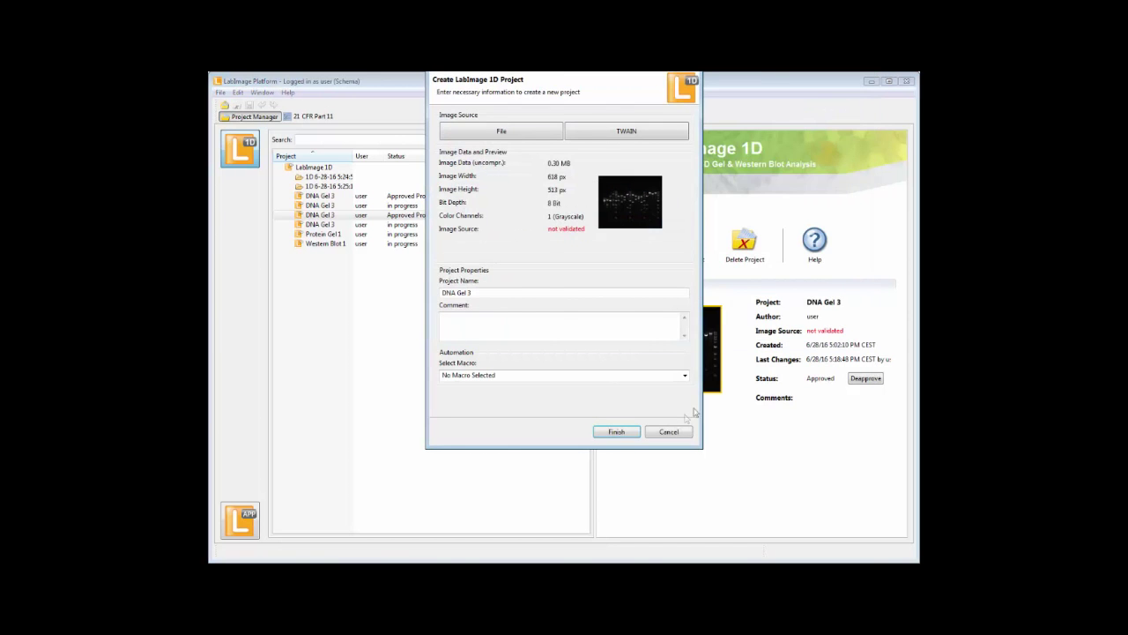
left_click(685, 375)
left_click(490, 393)
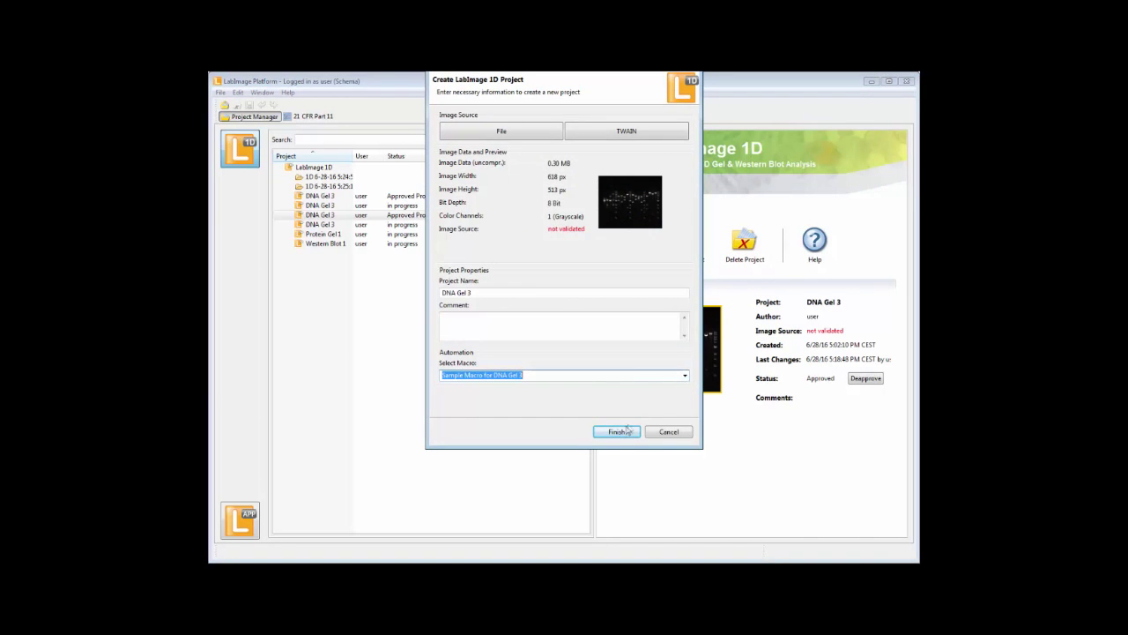
left_click(620, 431)
Run the sample macro to 100% and open the resulting DNA Gel 3 analysis.
left_click_drag(559, 164, 733, 250)
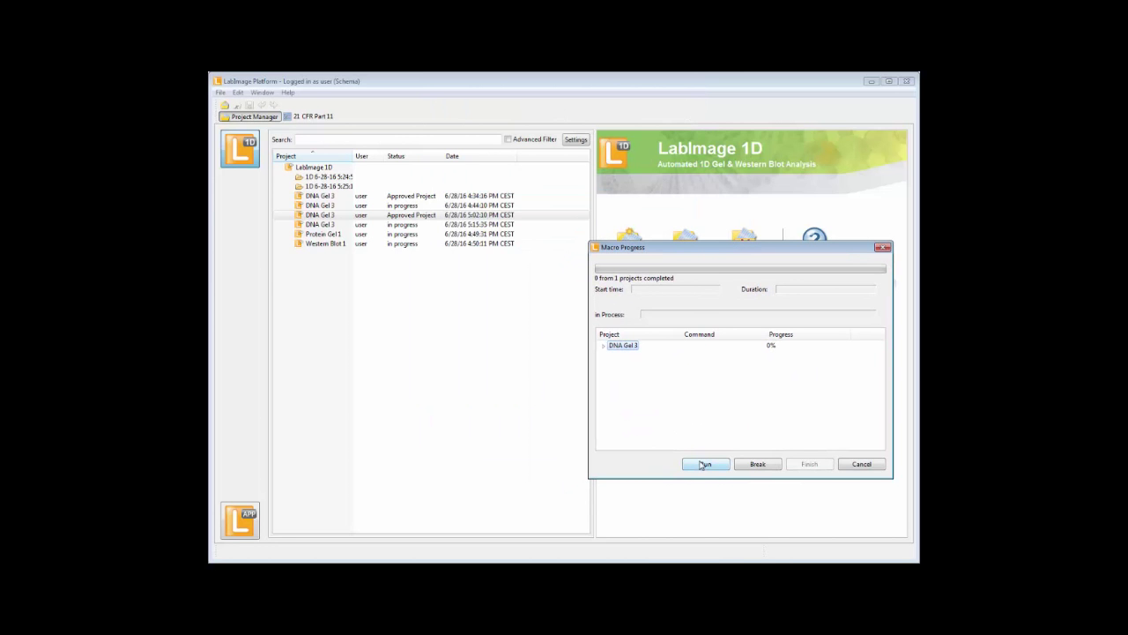
left_click(704, 463)
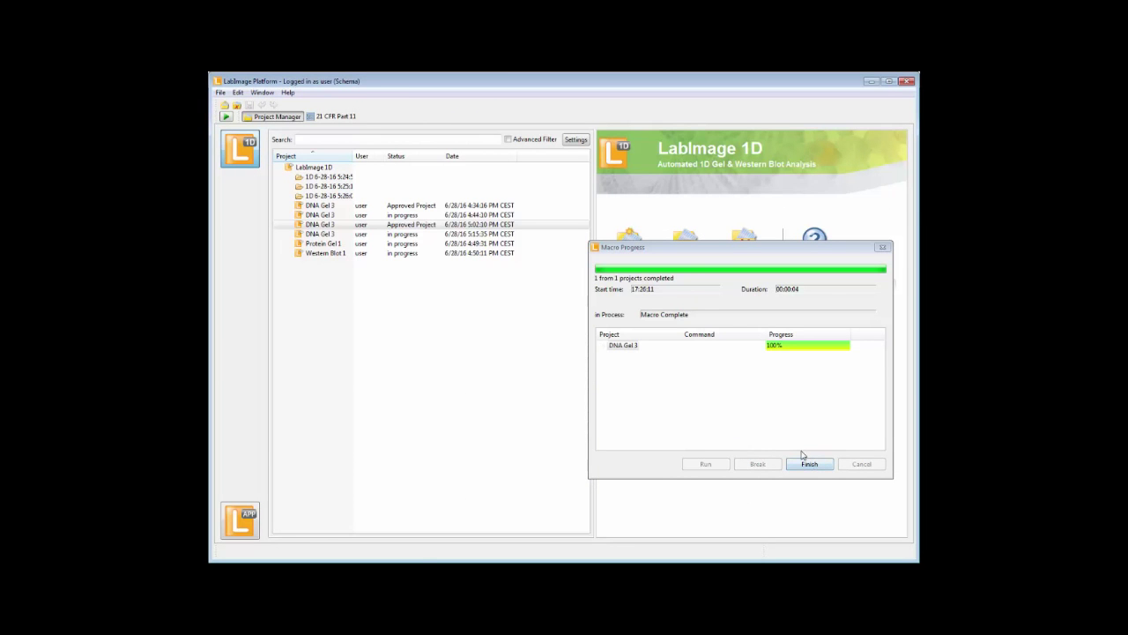
left_click(806, 462)
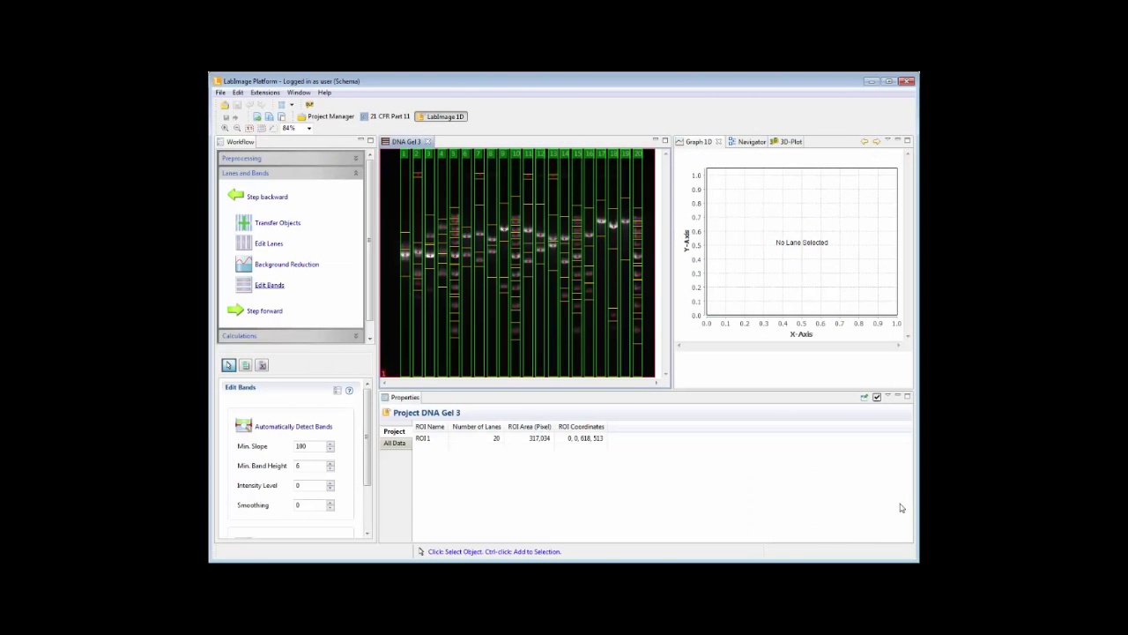